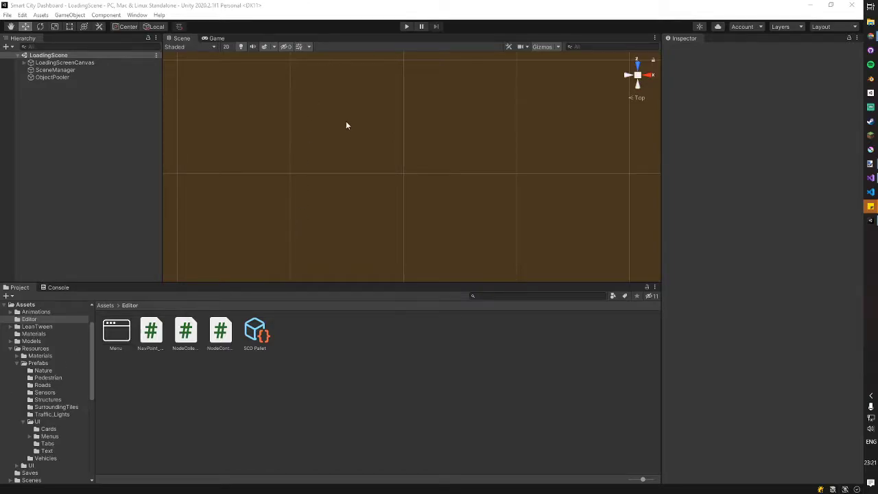
- Run the scene in play mode and create an empty city named TEST with size 30
left_click(406, 27)
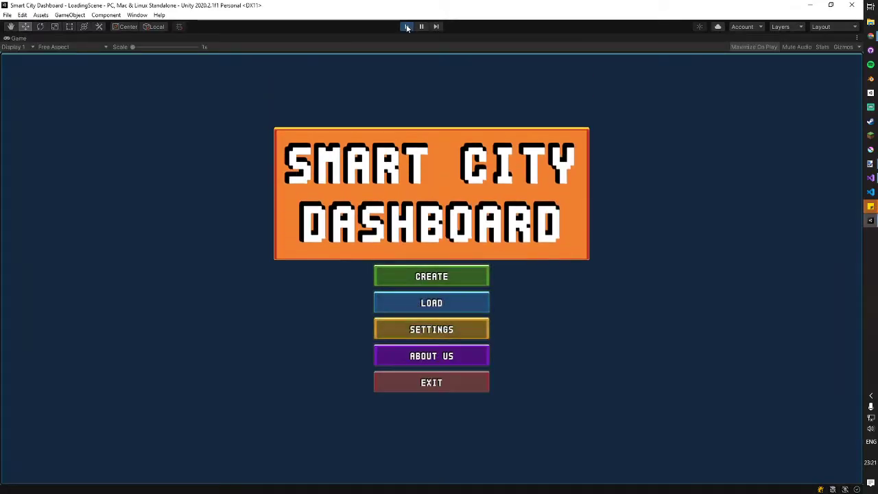
left_click(403, 280)
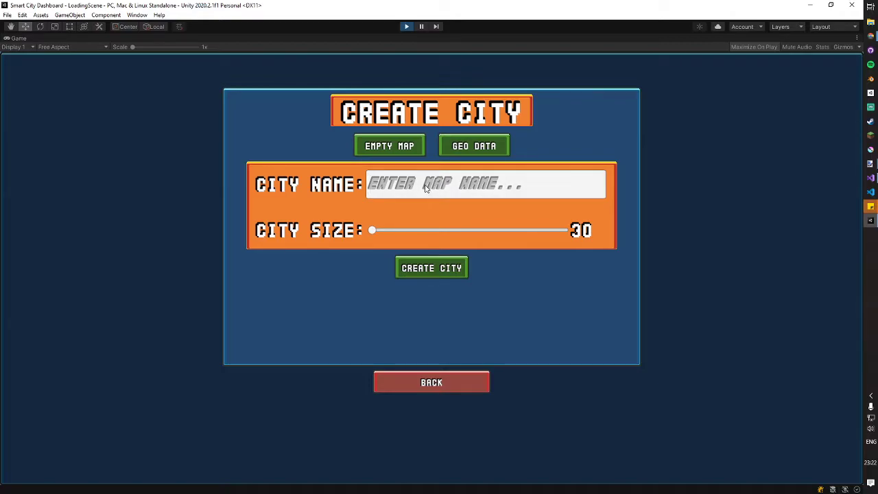
type("TEST")
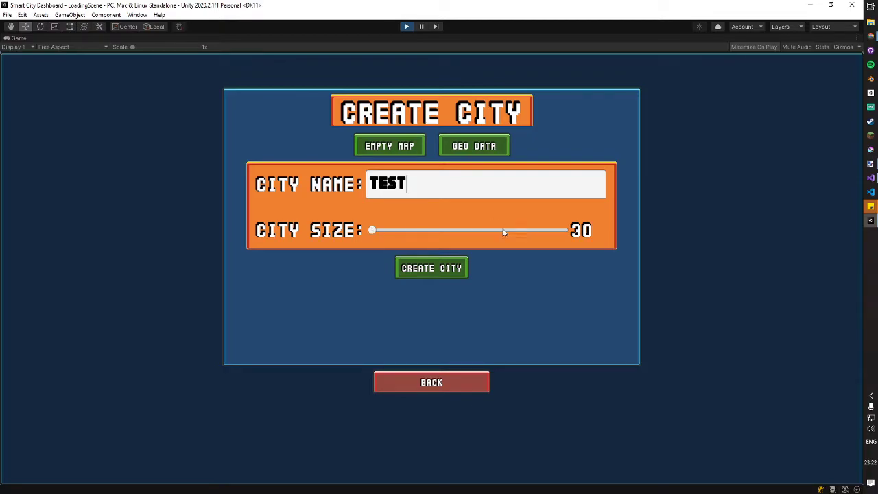
left_click_drag(371, 232, 182, 227)
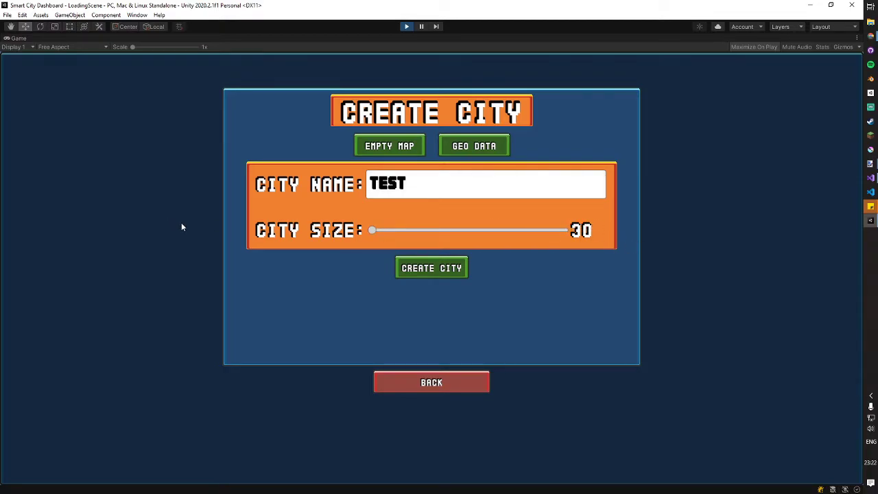
left_click(425, 270)
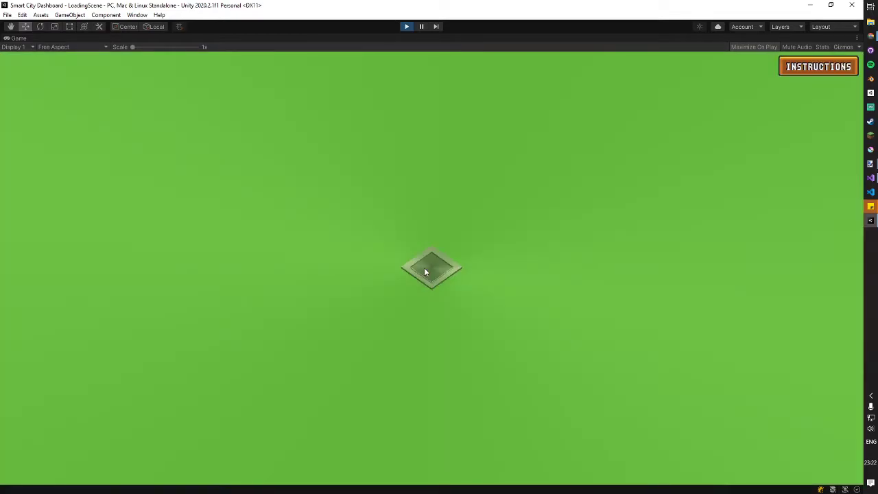
- Lay road tiles into a small closed loop with a larger loop joined to its side at two intersections
left_click_drag(425, 272, 58, 380)
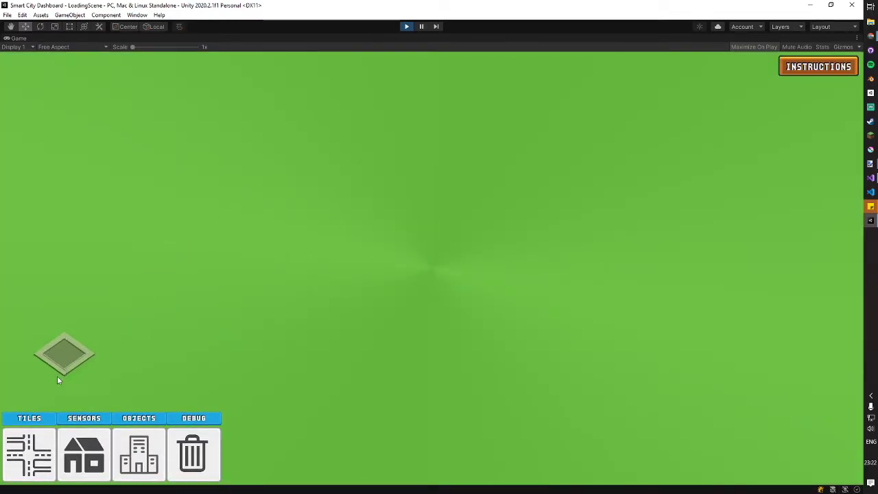
left_click(29, 454)
left_click(84, 454)
left_click(28, 455)
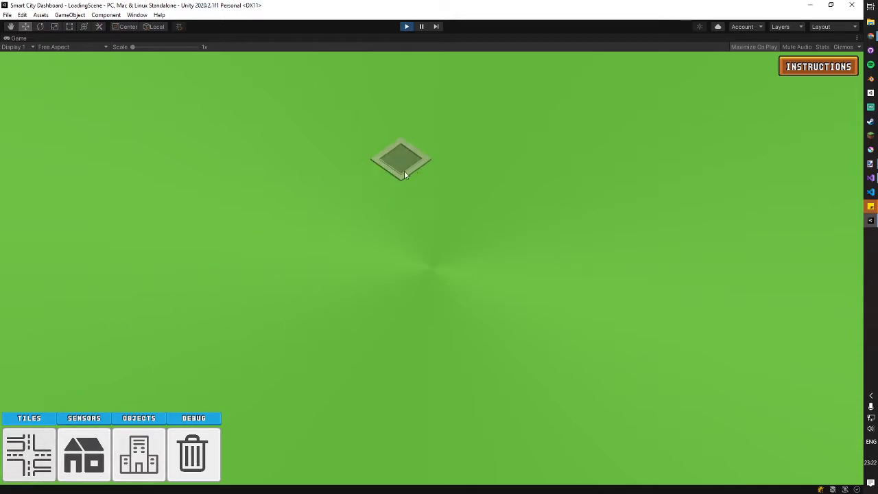
mouse_move(409, 168)
left_mouse_down()
mouse_move(328, 222)
mouse_move(373, 278)
mouse_move(440, 280)
mouse_move(483, 245)
left_mouse_up()
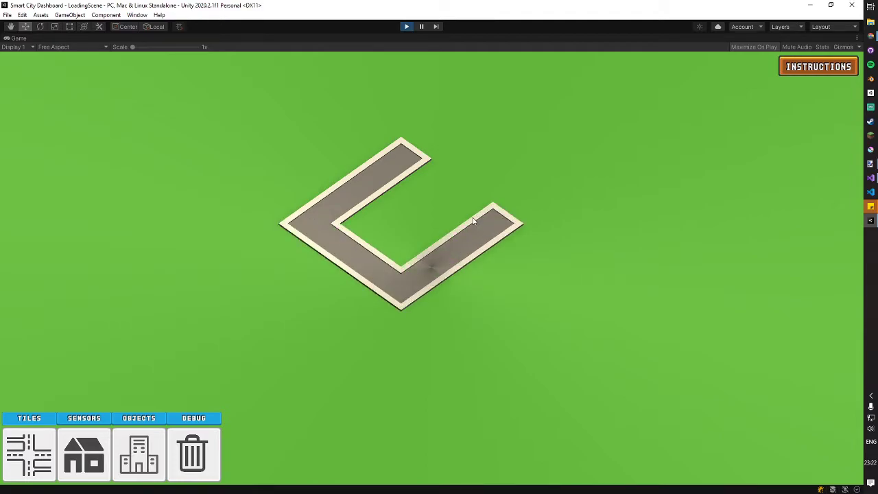
mouse_move(449, 197)
left_mouse_down()
mouse_move(458, 159)
mouse_move(513, 132)
left_mouse_up()
scroll(421, 184, "up", 8)
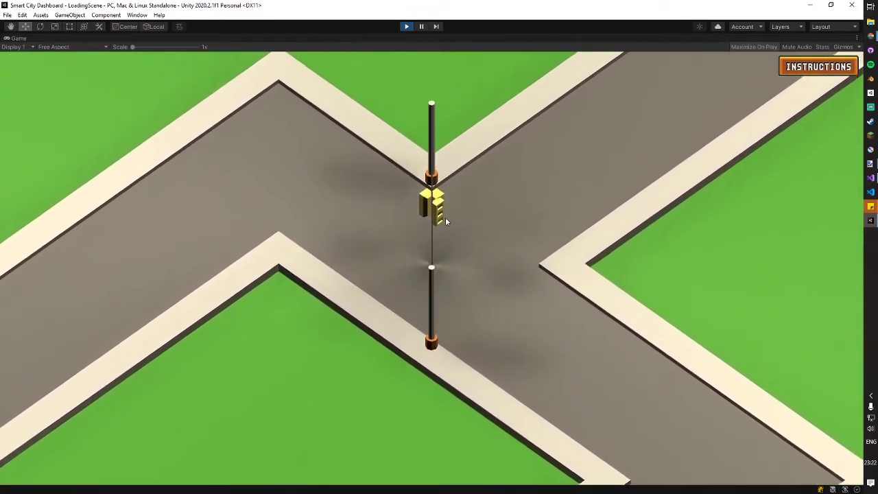
scroll(464, 226, "down", 8)
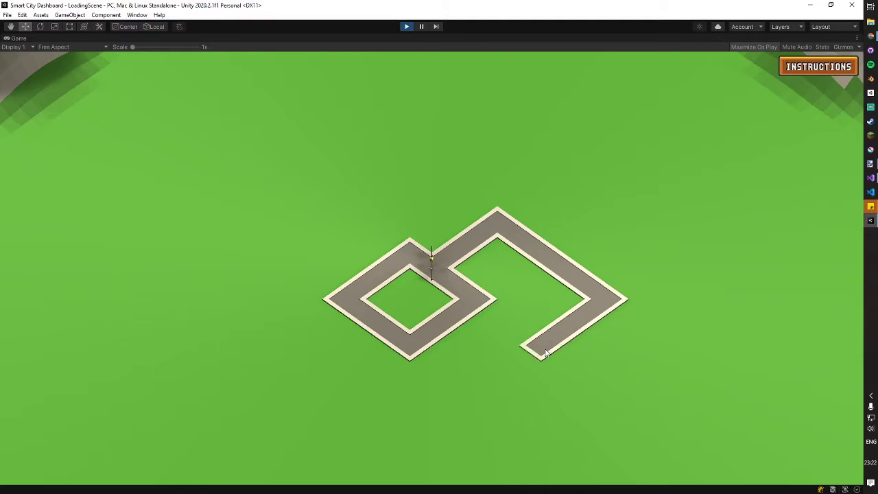
left_click(467, 354)
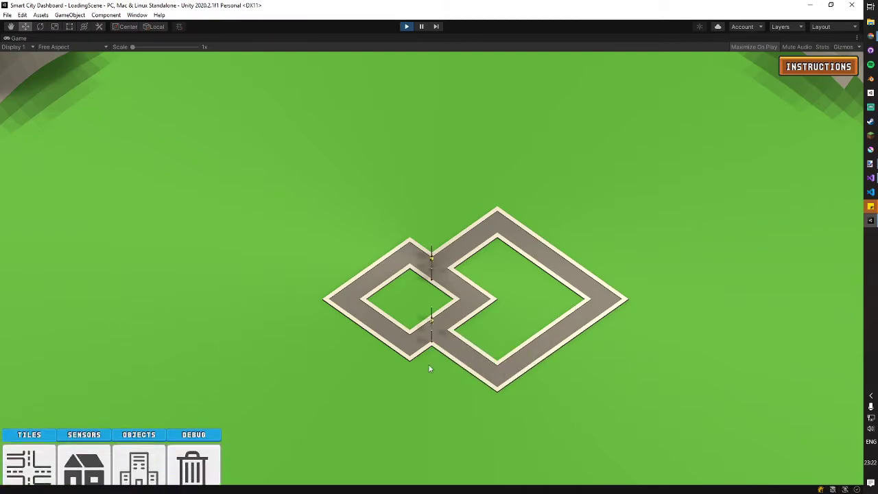
- Place houses along the larger road loop's outer sides and four houses inside the small loop
left_click(84, 450)
left_click_drag(434, 366, 484, 394)
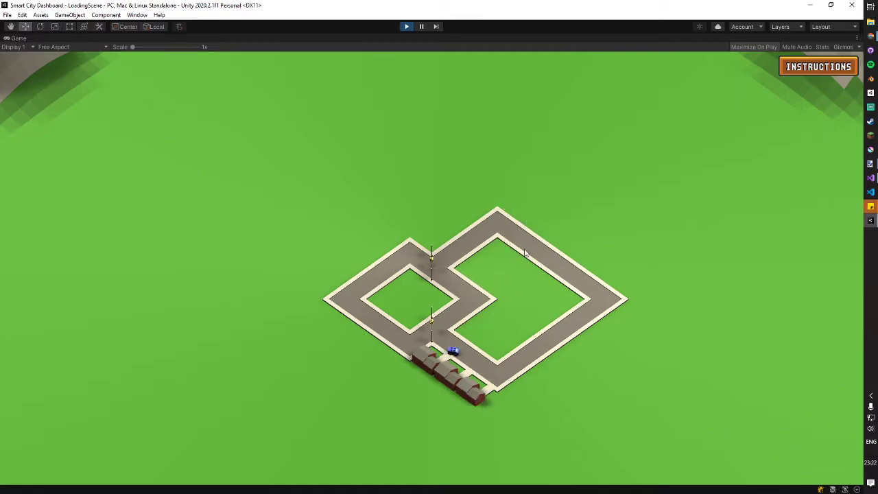
left_click(446, 238)
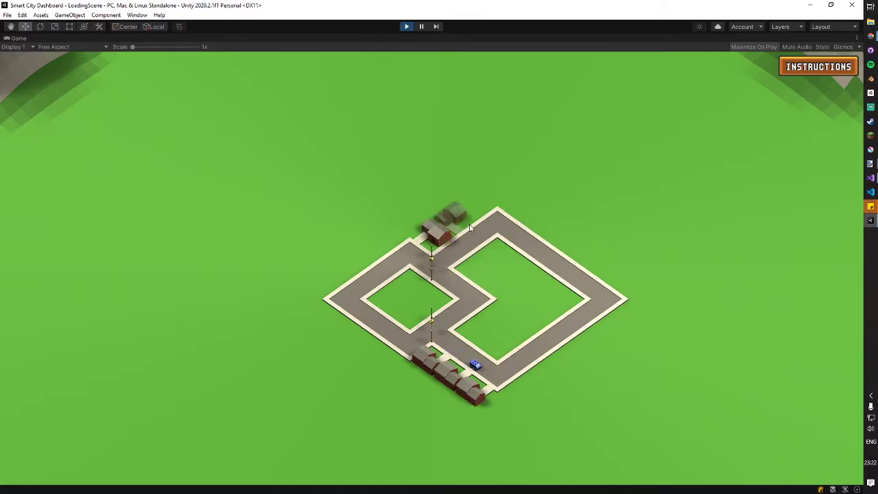
left_click(458, 225)
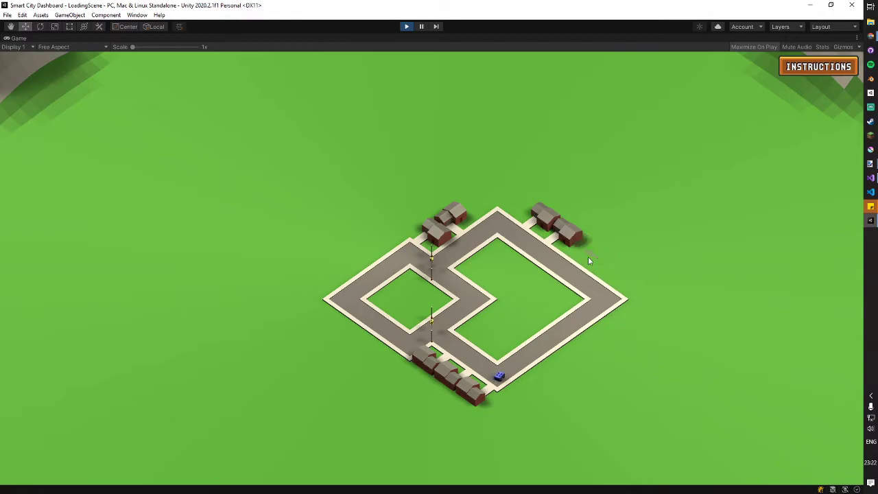
left_click(431, 303)
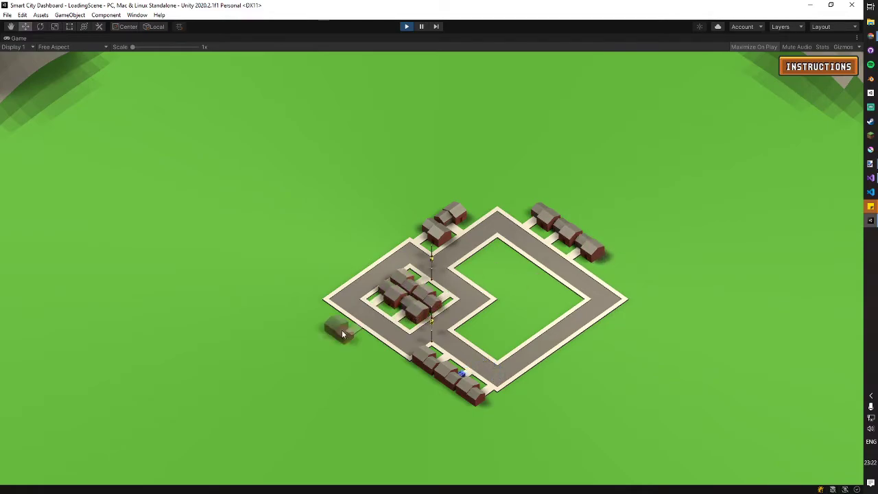
- Place rows of houses along the small loop's outer sides and along the inner edge of the larger loop
left_click_drag(349, 326, 388, 357)
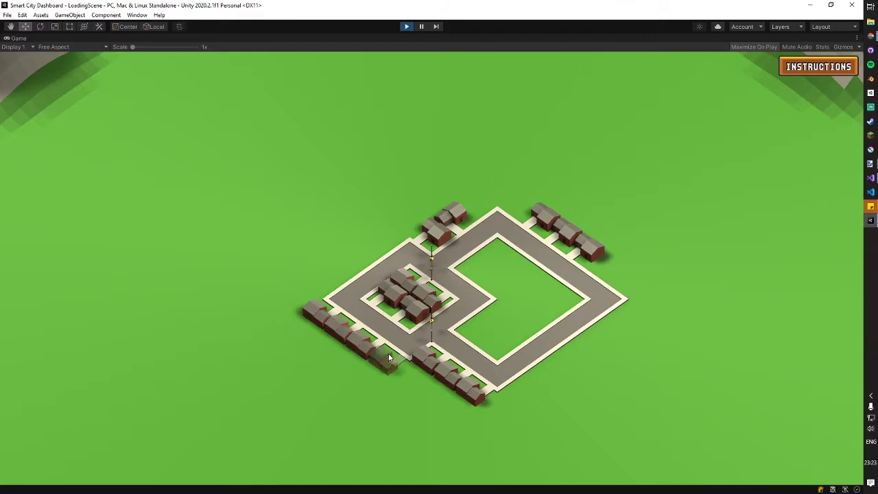
left_click_drag(350, 274, 375, 255)
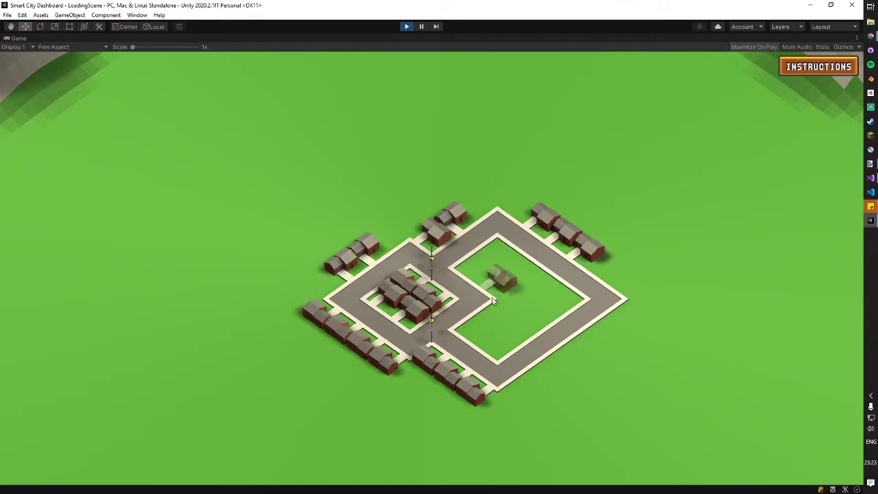
left_click_drag(498, 350, 567, 305)
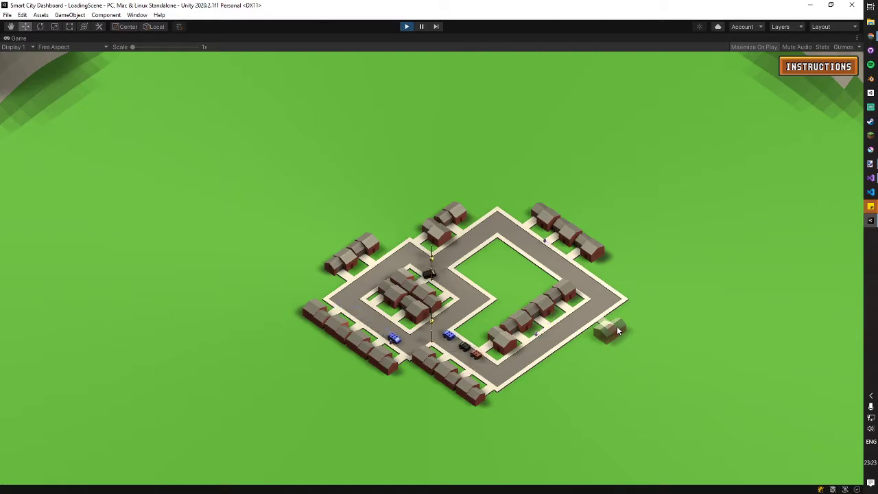
scroll(573, 402, "up", 3)
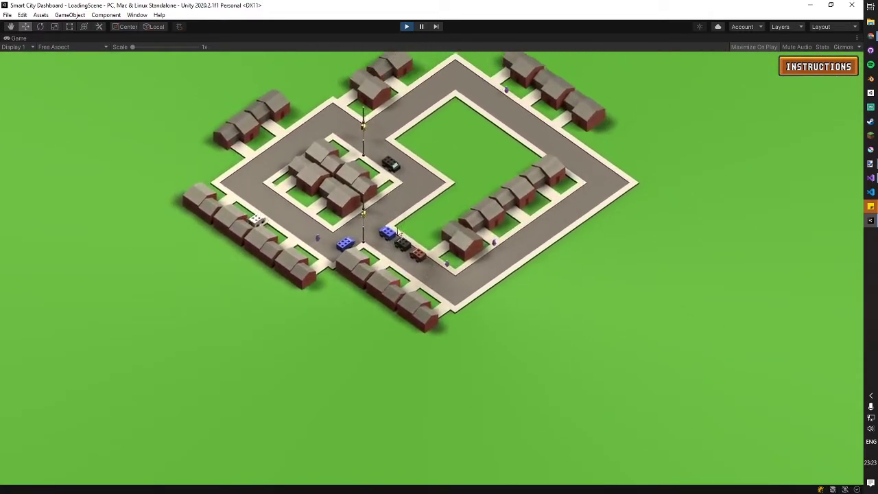
key("Escape")
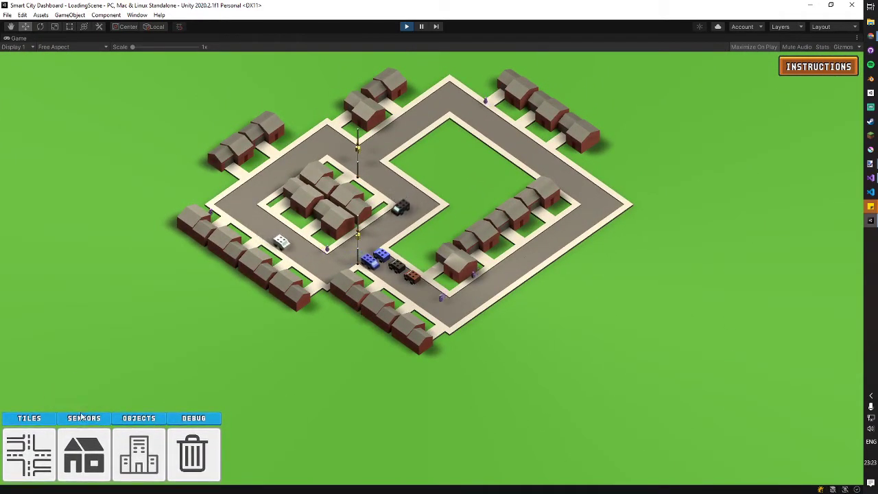
- Place camera sensors on road tiles around both road loops
left_click(84, 419)
left_click(29, 454)
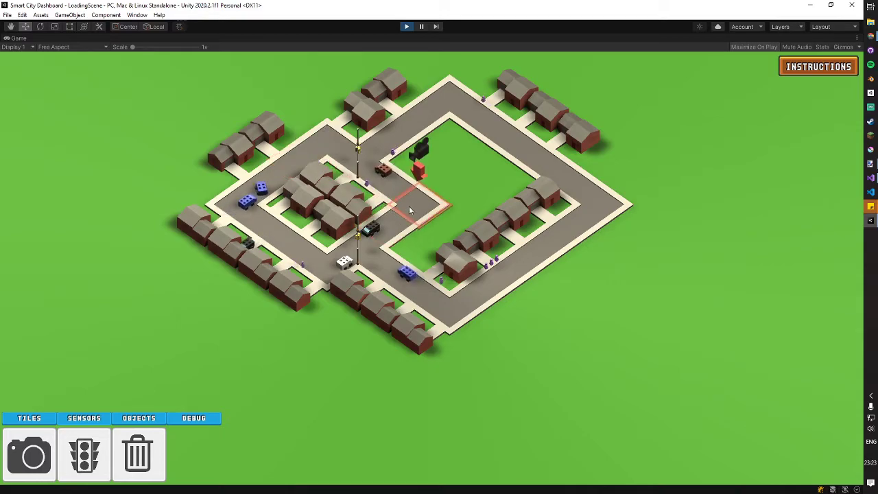
left_click(235, 275)
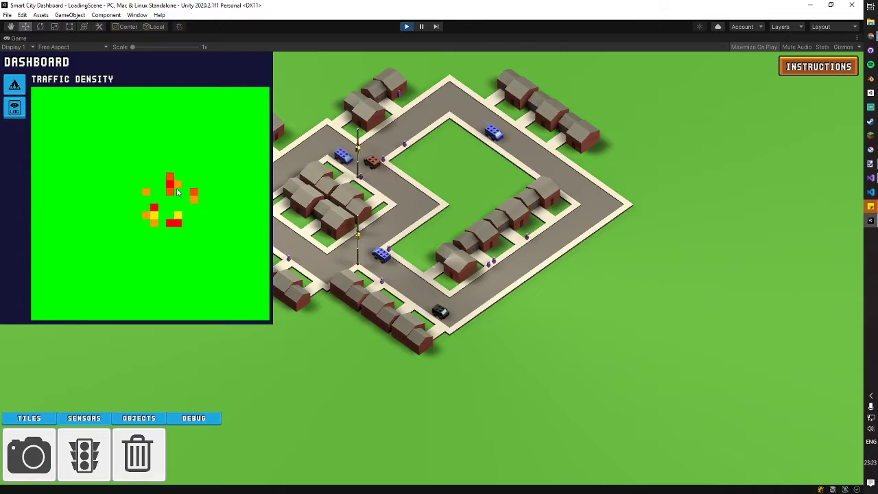
- Inspect the camera sensors at (15, 13), (15, 15) and (18, 12) from the sensor log, and return to the standard view
left_click(12, 109)
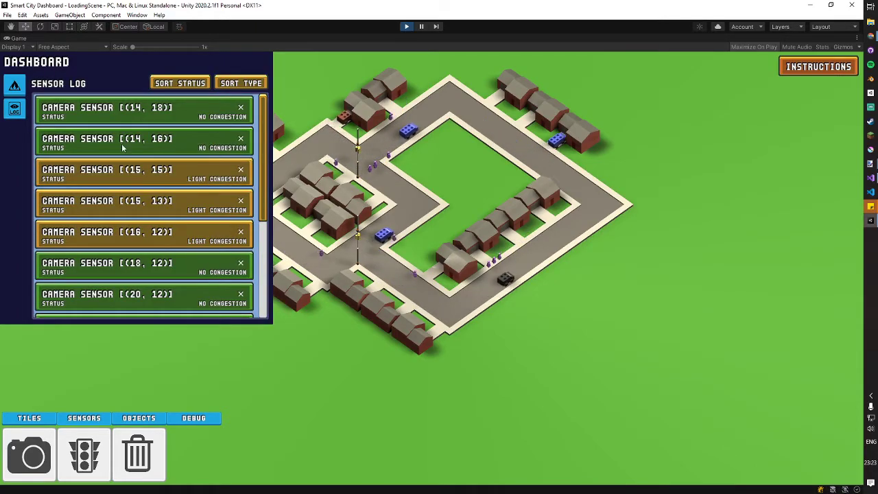
left_click(92, 201)
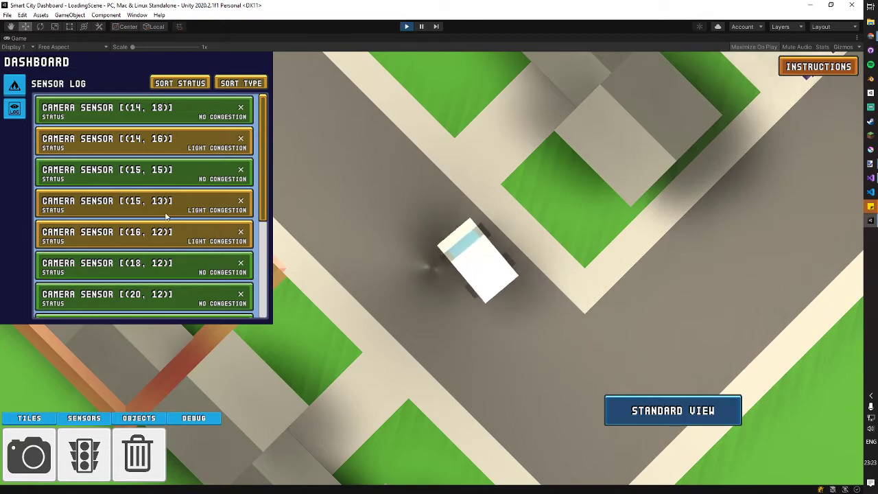
left_click(146, 170)
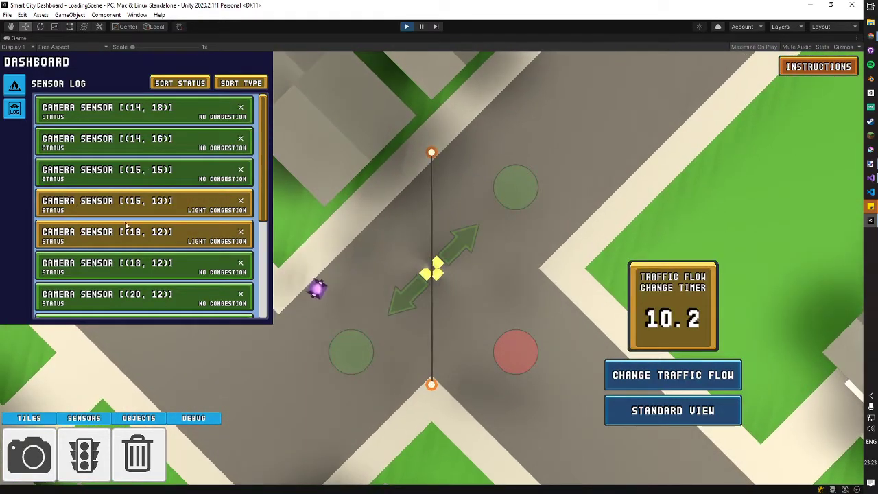
left_click(98, 271)
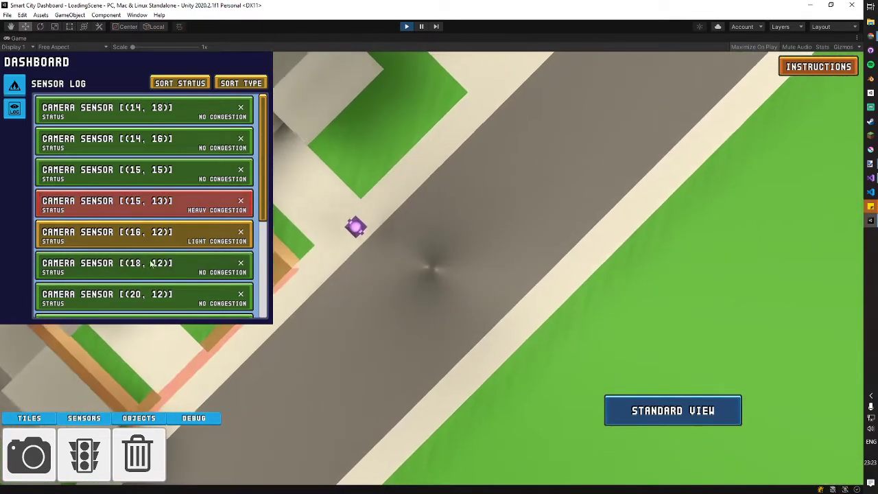
left_click(109, 205)
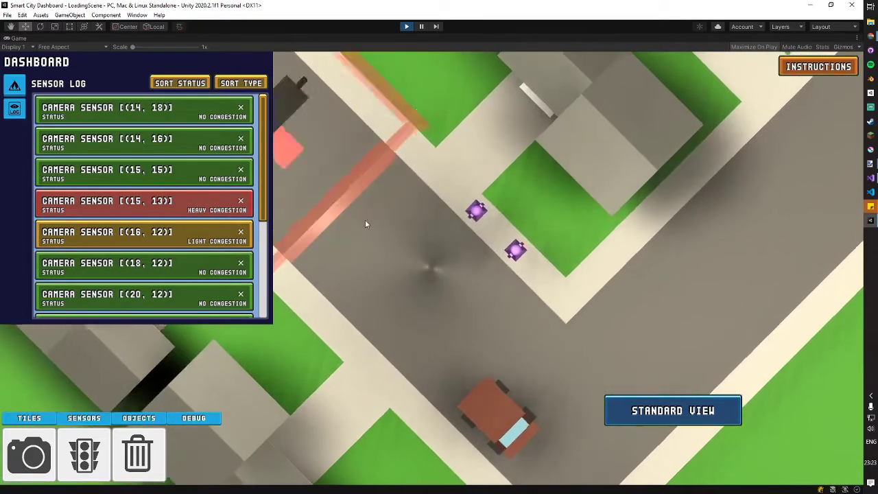
left_click_drag(410, 234, 498, 172)
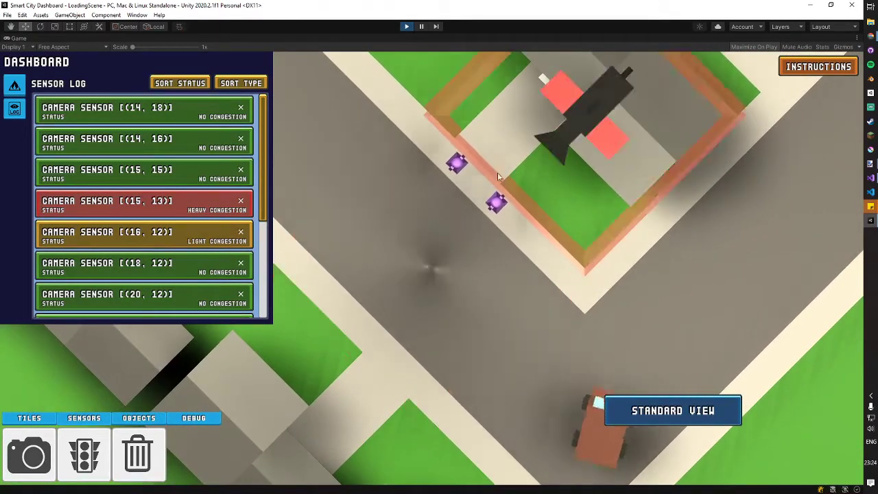
left_click(435, 186)
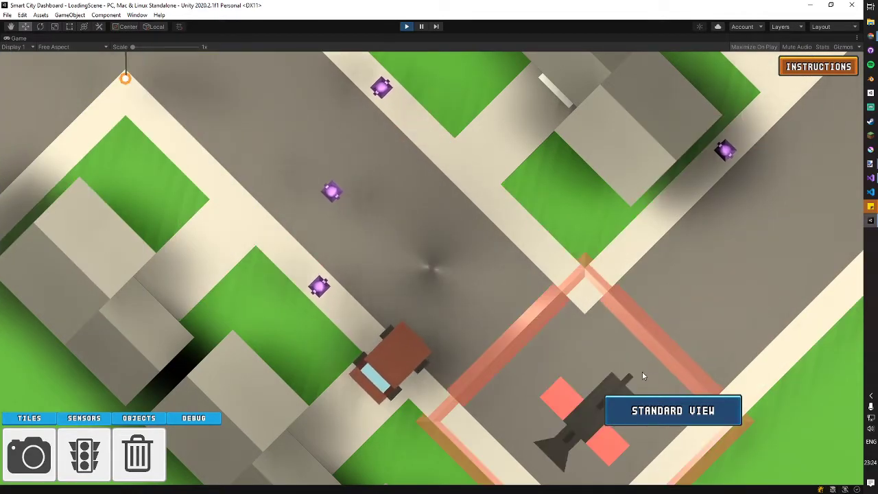
left_click(639, 406)
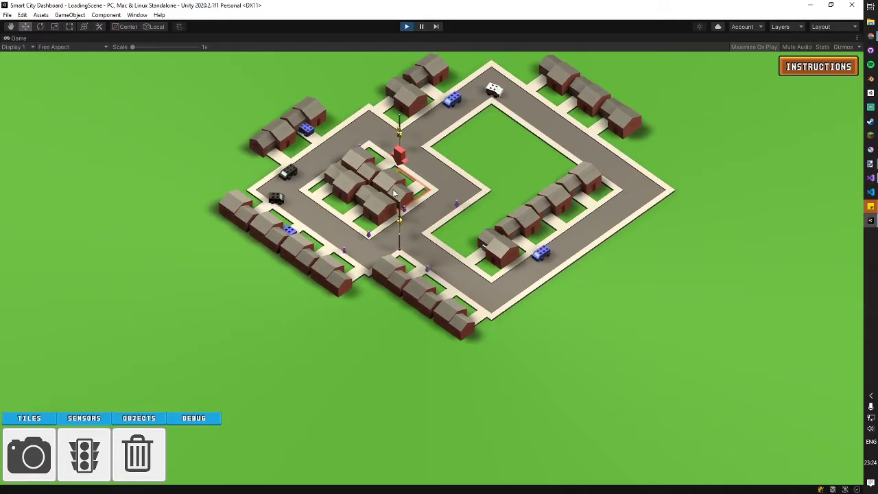
- Reopen the dashboard and look through the sensor log's list of sensors
key("Tab")
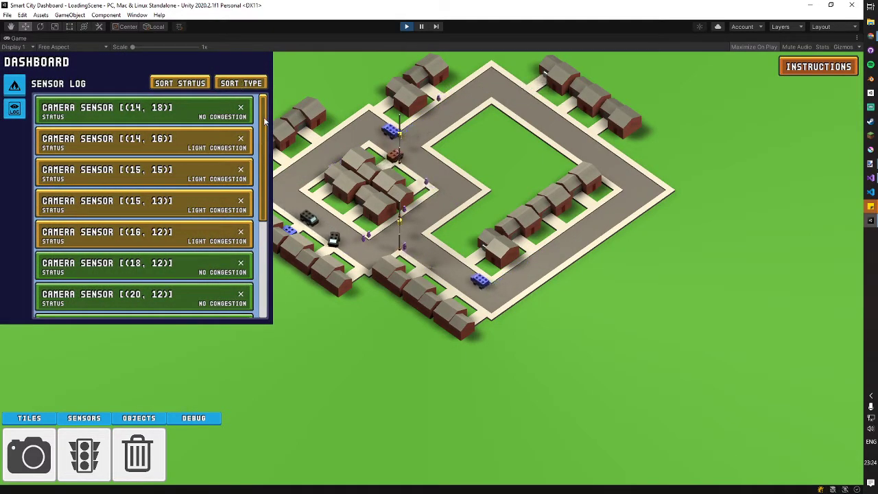
scroll(259, 176, "down", 3)
left_click_drag(259, 176, 258, 102)
scroll(409, 269, "down", 6)
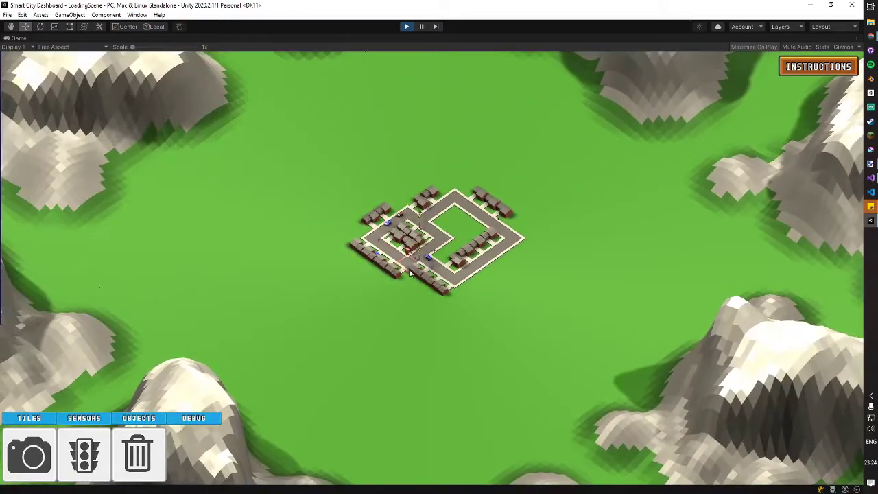
- Switch the dashboard to traffic density and back to the sensor log, and view the smart traffic light at (17, 17)
mouse_move(7, 112)
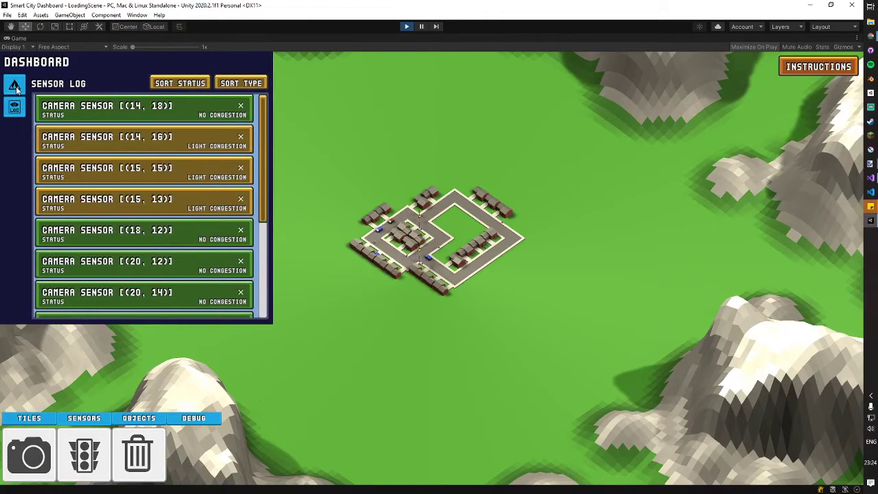
left_click(15, 85)
left_click(15, 108)
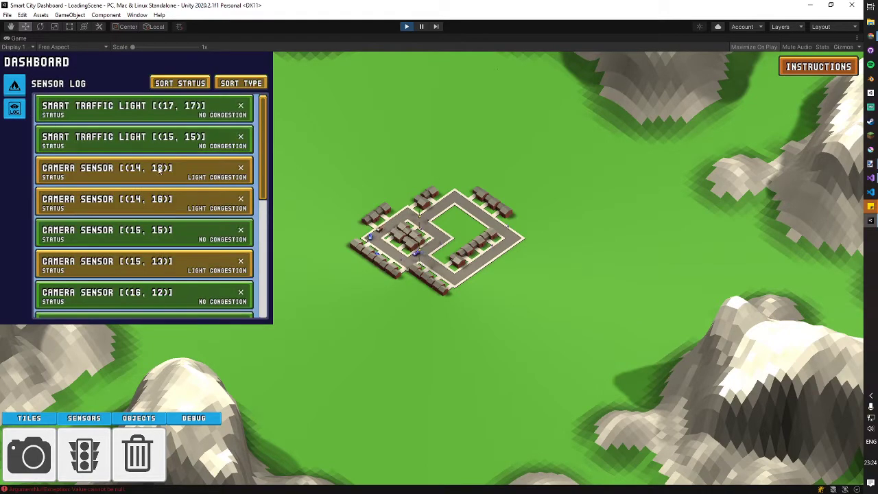
left_click(65, 113)
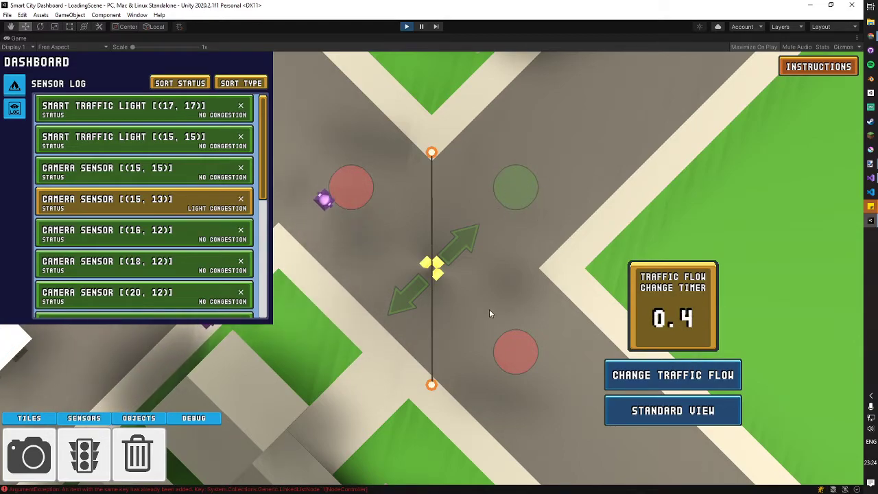
- Change the traffic flow direction at the smart traffic light at (17, 17), and return to the standard view
left_click(640, 380)
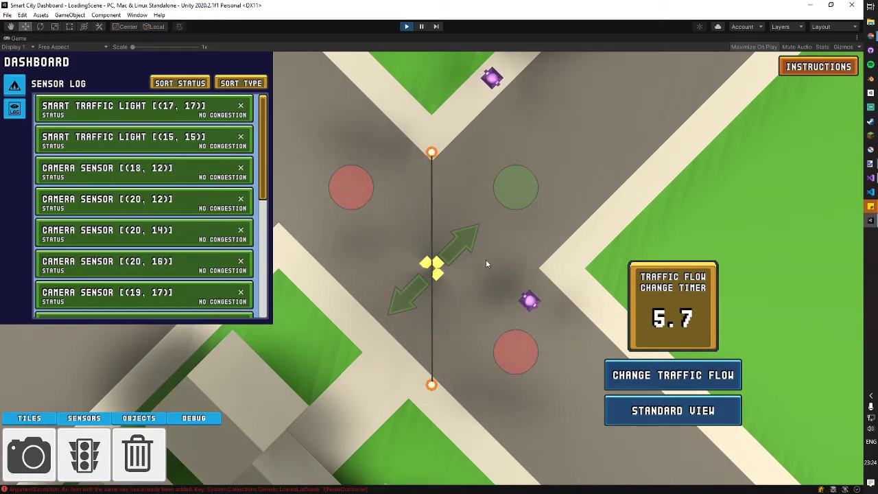
left_click(647, 410)
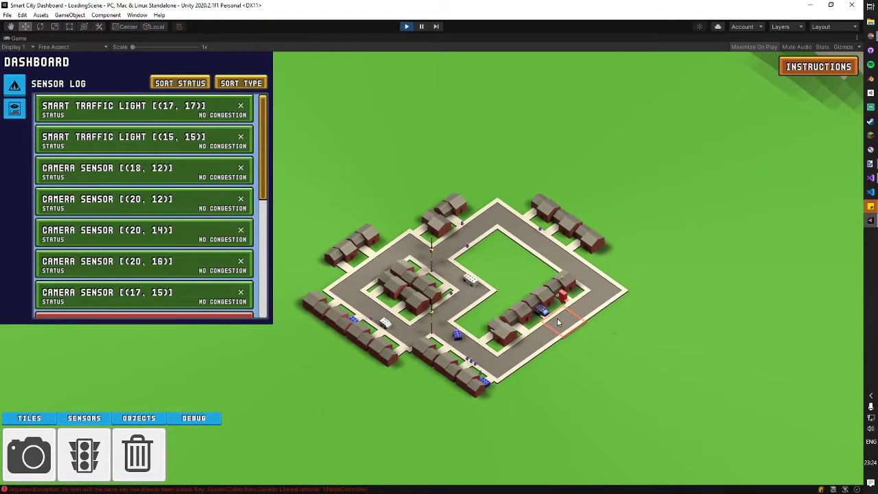
- Try to leave the city for the main menu, and restart the scene in Play mode
key("Escape")
left_click(400, 289)
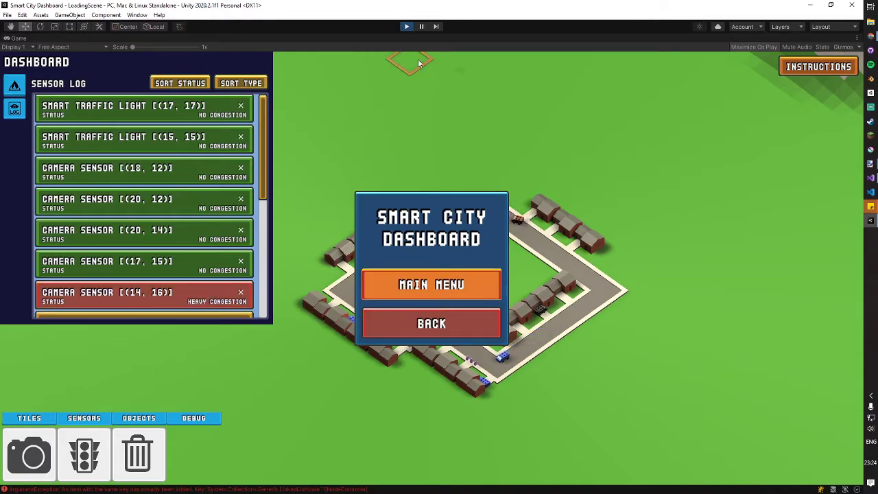
key("super")
key("super")
left_click(405, 27)
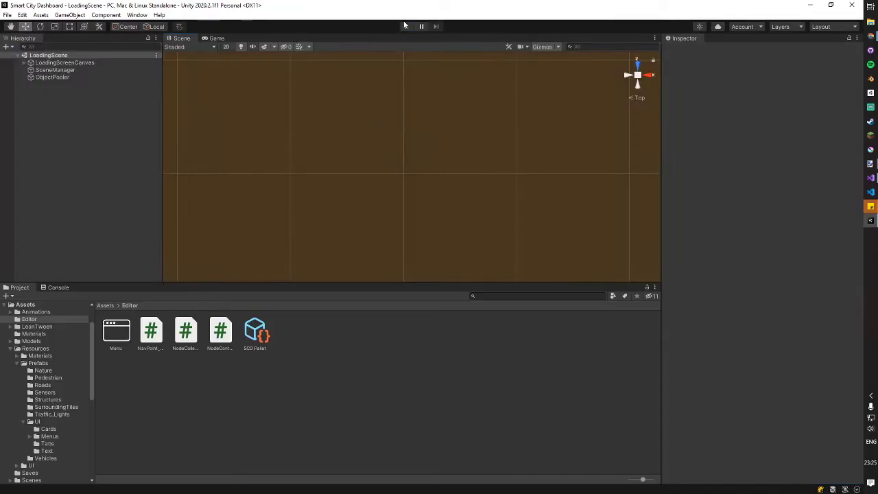
left_click(407, 27)
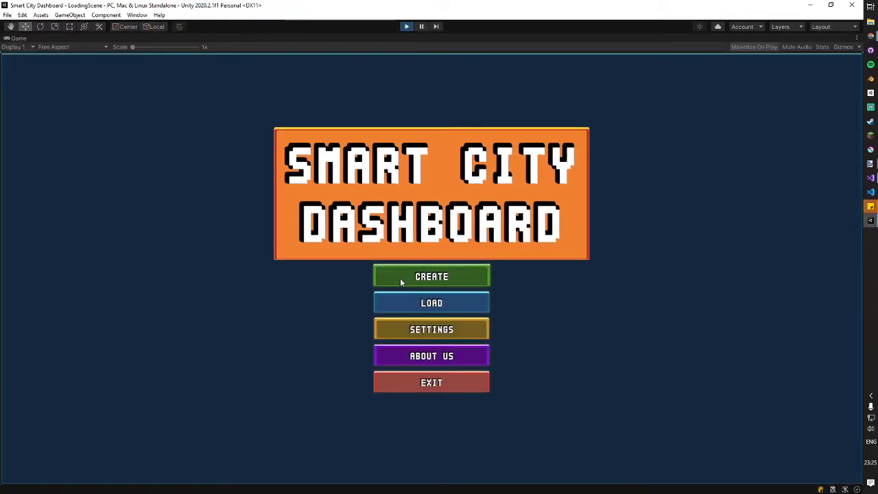
- Start a new city from geo data with the location BUFFALO, NY, and preview its map
left_click(400, 278)
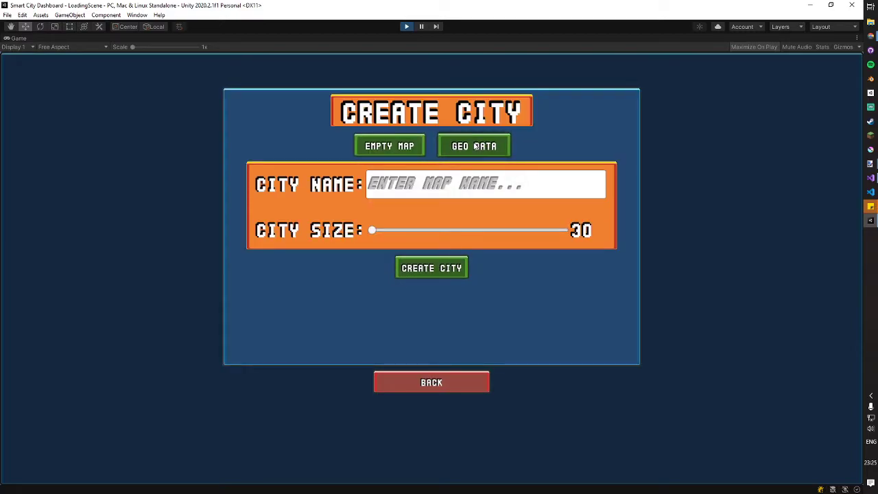
left_click(476, 146)
left_click(428, 208)
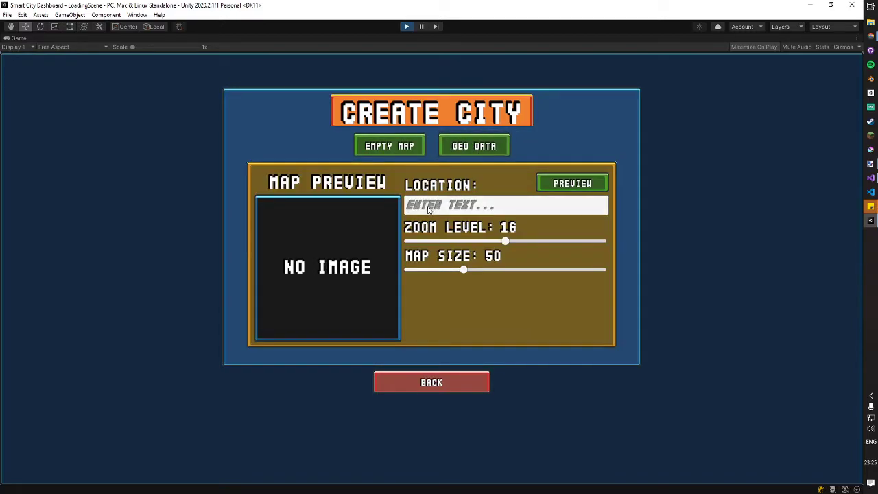
type("BUFFALO, NY")
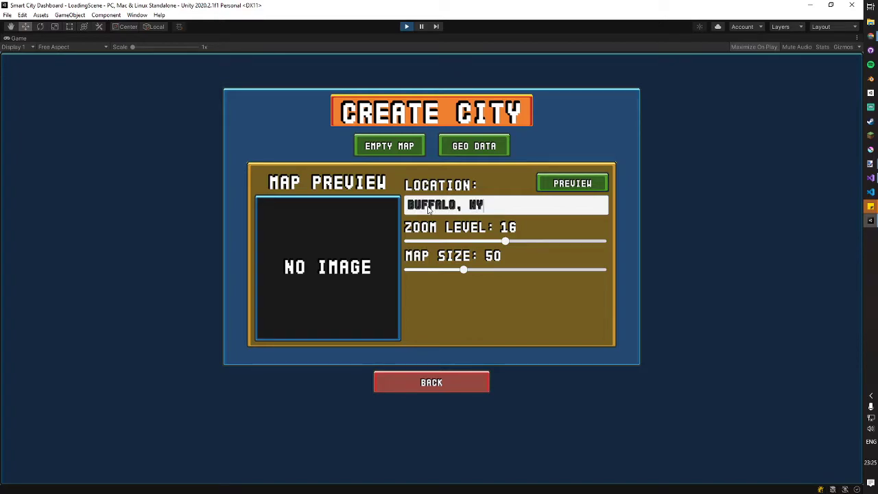
left_click(573, 183)
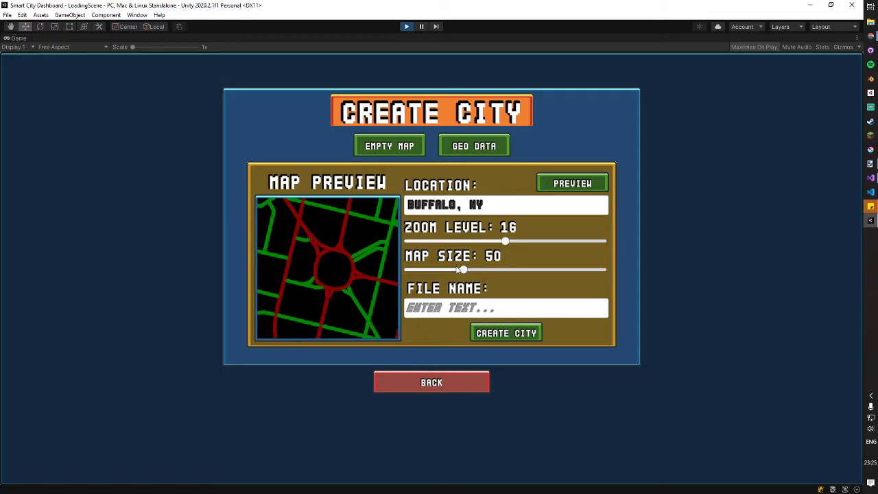
- Set the map size to 100 with a refreshed preview, and create the city under the file name BUFFALO
left_click_drag(465, 271, 555, 269)
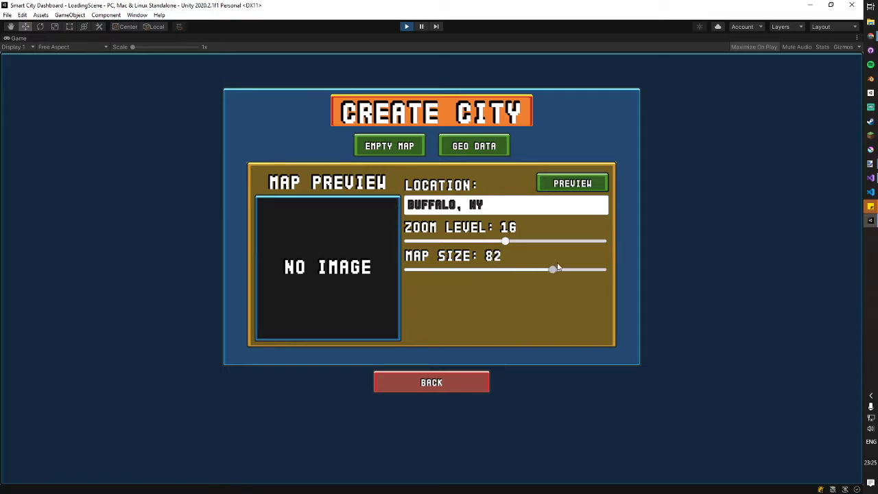
left_click(589, 184)
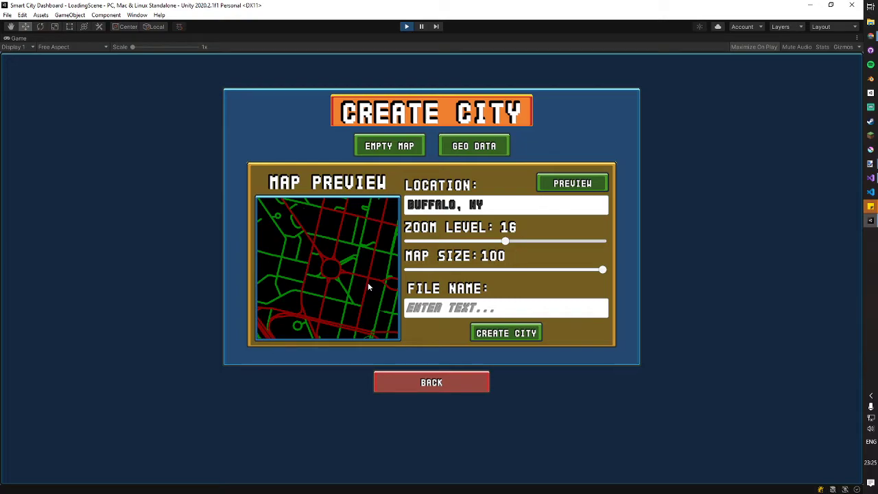
left_click(466, 311)
type("BUFFALO")
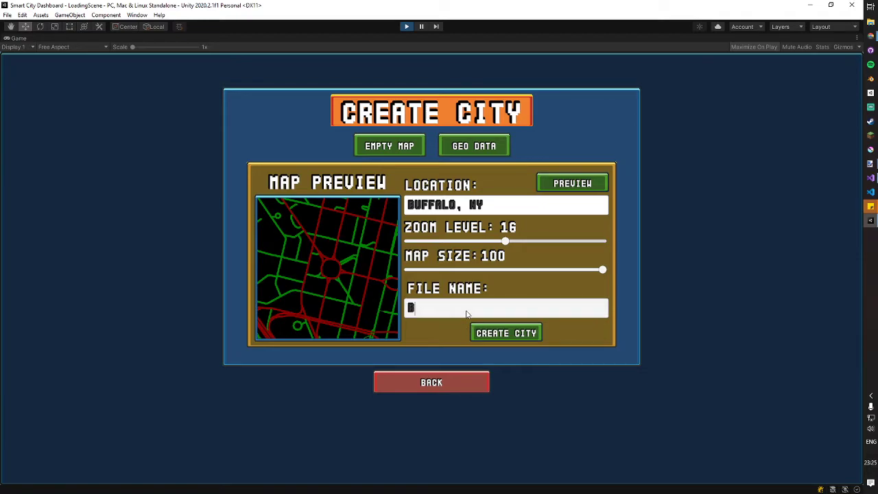
left_click(497, 335)
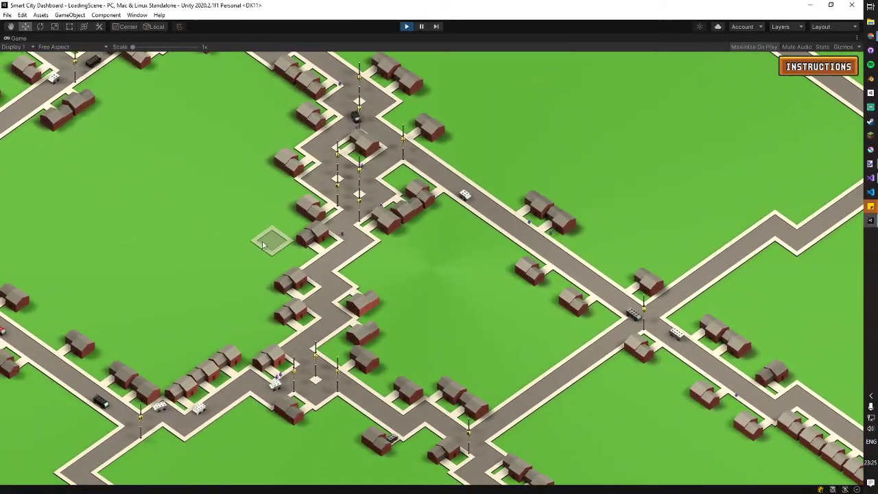
- Delete surplus road tiles from the cluster of adjoining junctions near the upper middle of the new city
left_click(185, 460)
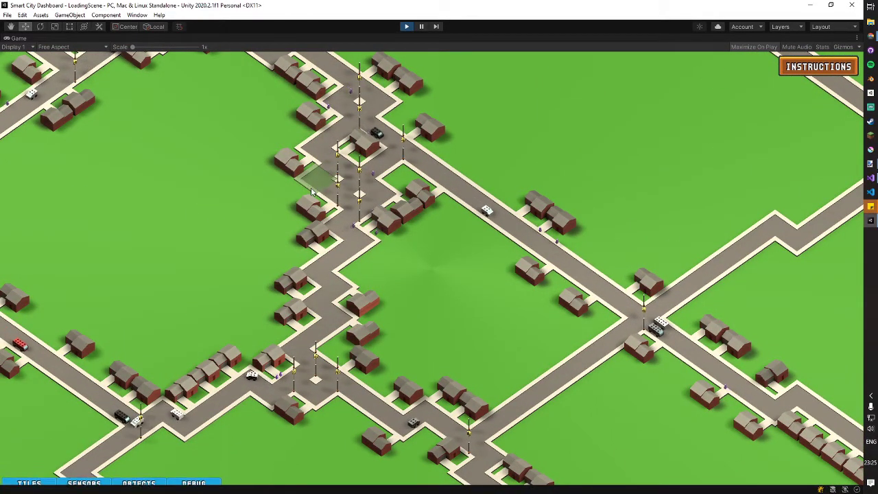
left_click(353, 146)
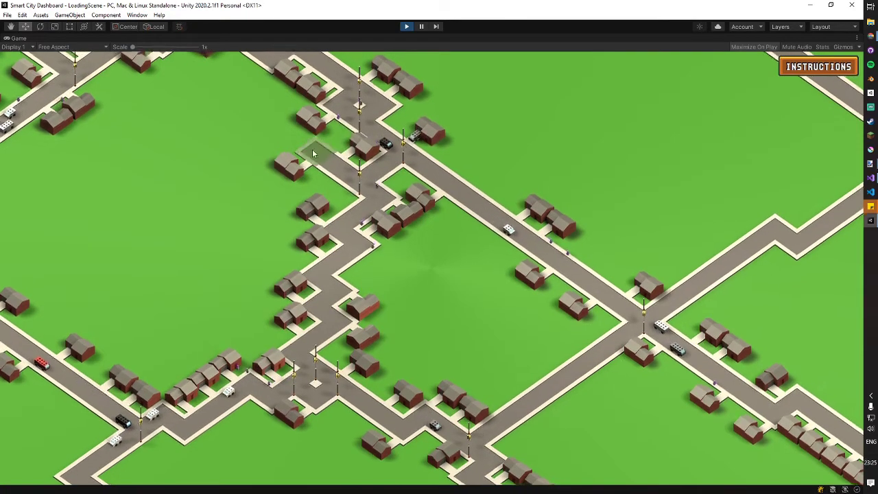
- Look over the generated city's road network and traffic from close up and from afar, and pause the simulation
left_click_drag(300, 55, 321, 230)
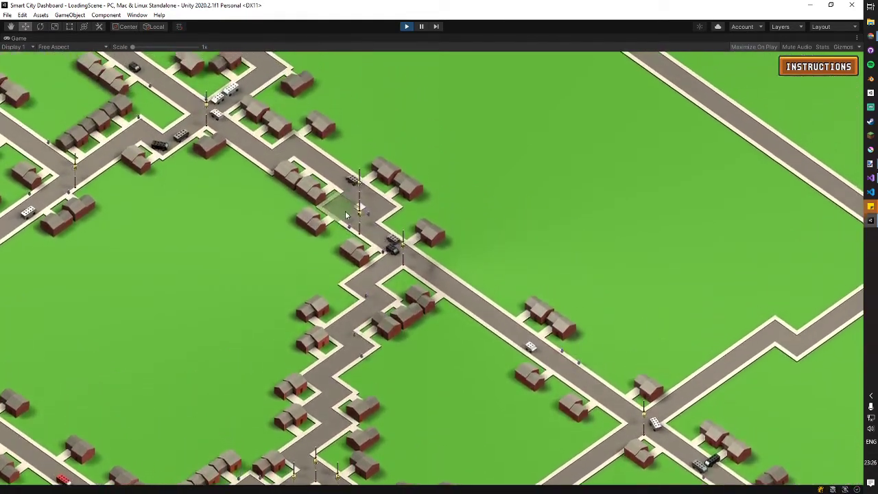
left_click_drag(45, 127, 457, 257)
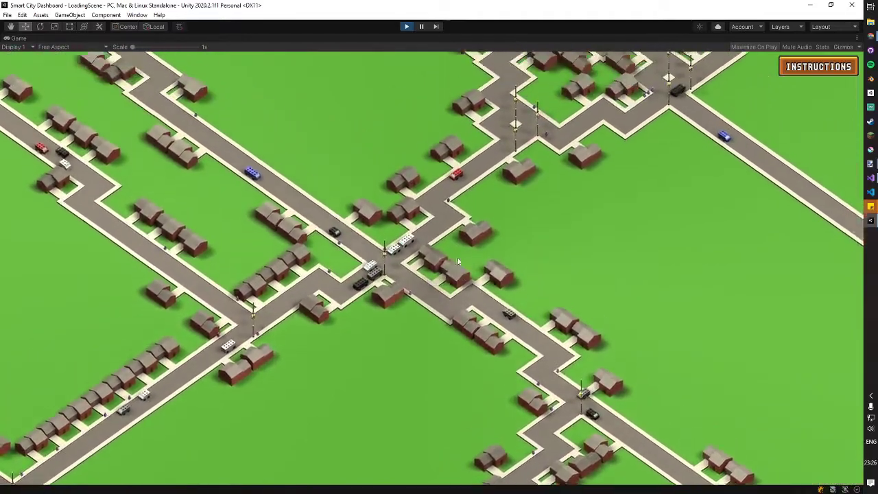
scroll(448, 300, "down", 3)
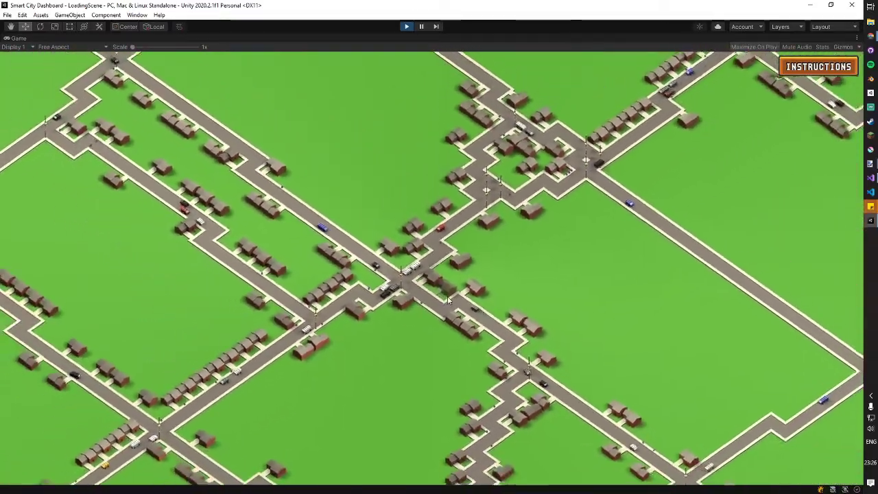
scroll(449, 300, "down", 5)
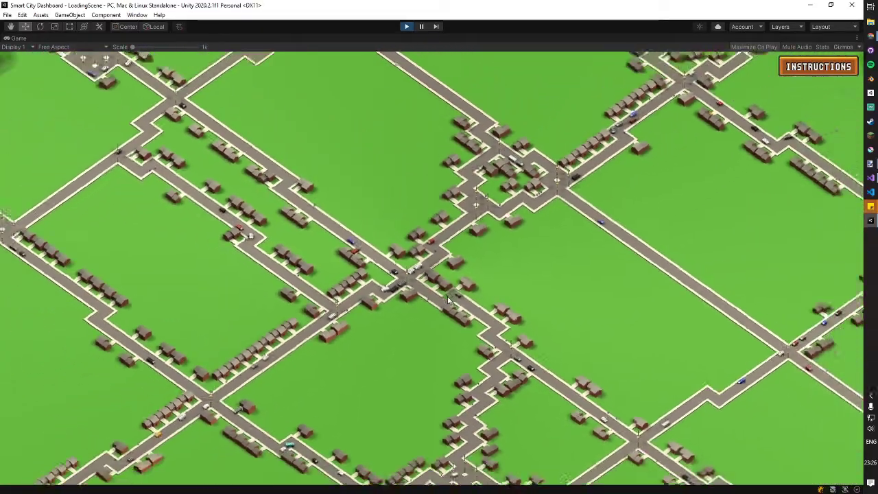
scroll(447, 298, "up", 3)
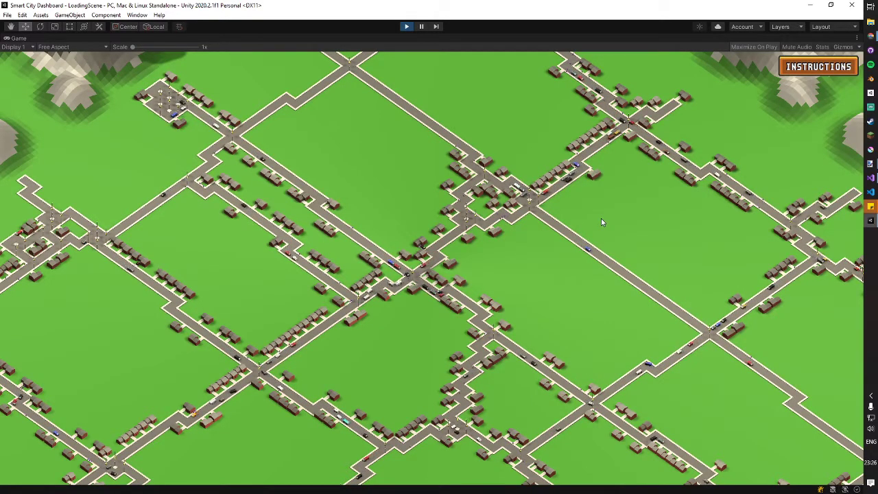
key("ctrl+shift+p")
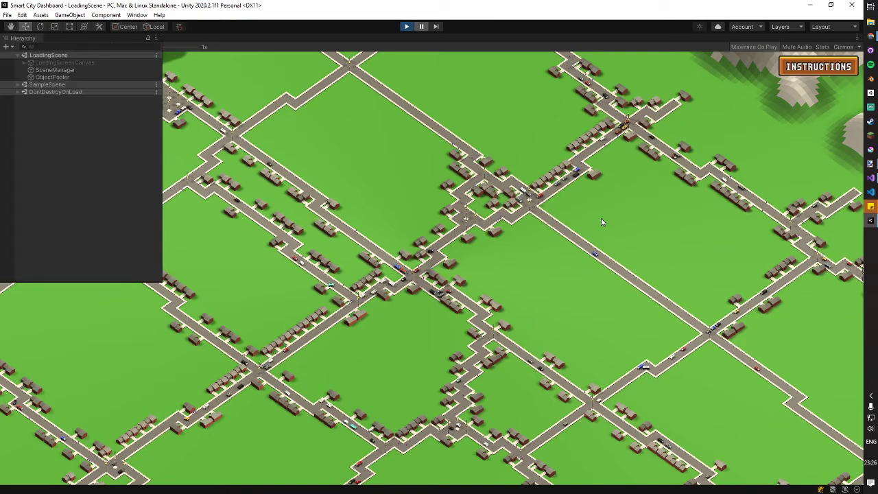